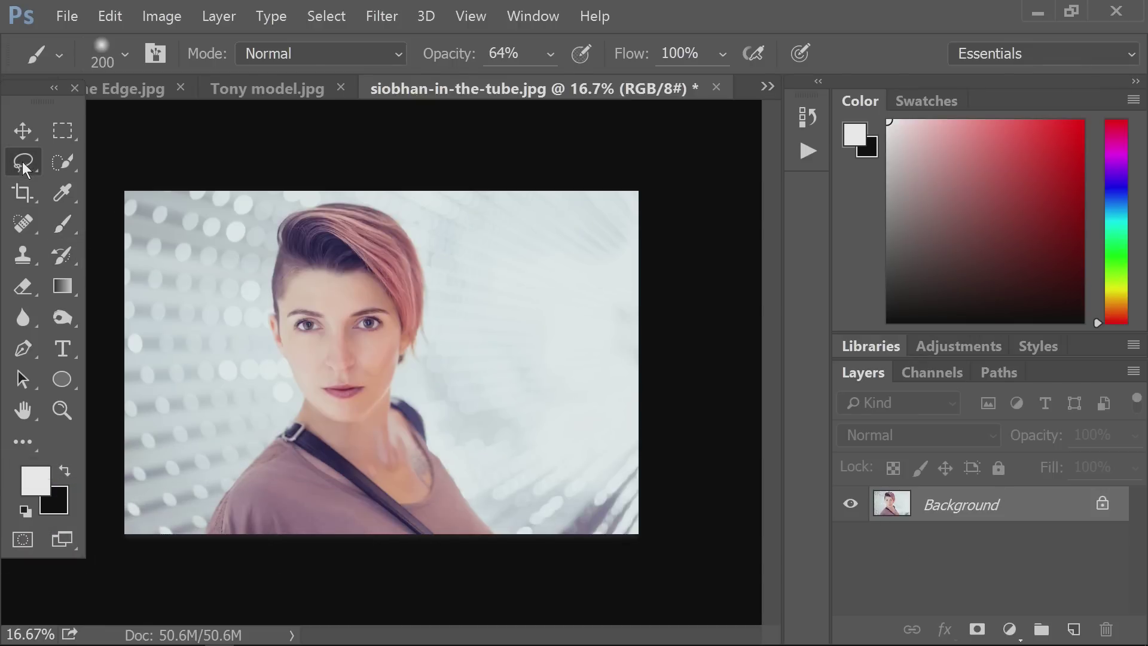
Trace a closed lasso selection around the model's pink hair with a 3 px feather
{"action": "left_click", "coordinate": [23, 161]}
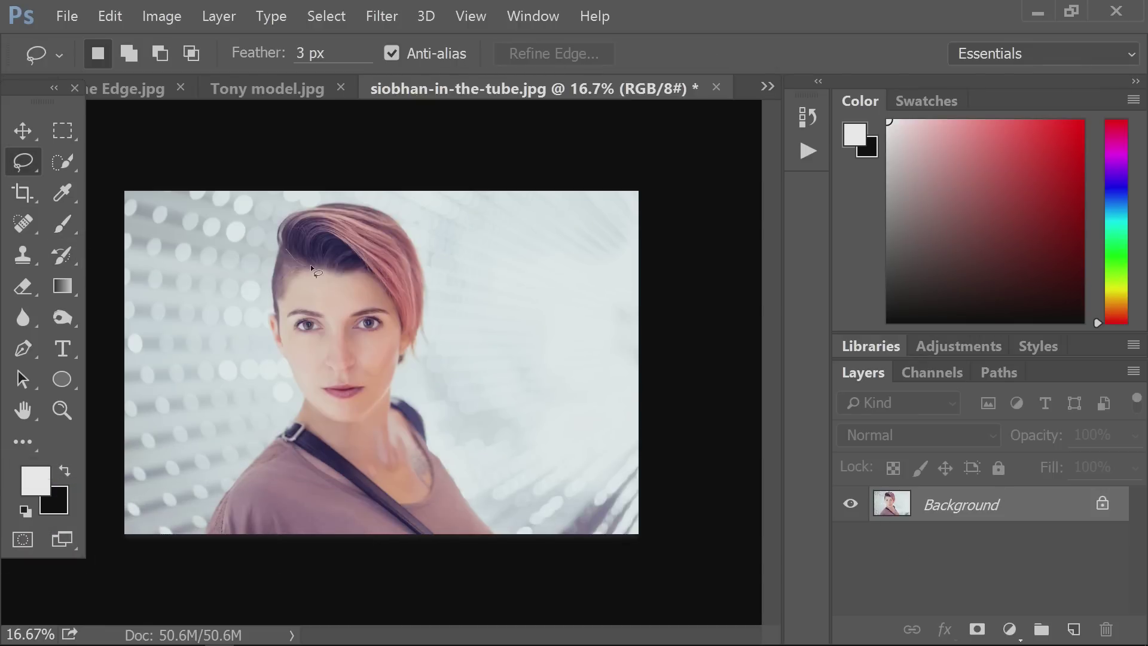
{"action": "left_click_drag", "start_coordinate": [381, 280], "coordinate": [396, 313]}
{"action": "left_click_drag", "start_coordinate": [415, 356], "coordinate": [420, 322]}
{"action": "left_click_drag", "start_coordinate": [283, 246], "coordinate": [274, 266]}
{"action": "left_click_drag", "start_coordinate": [298, 276], "coordinate": [321, 239]}
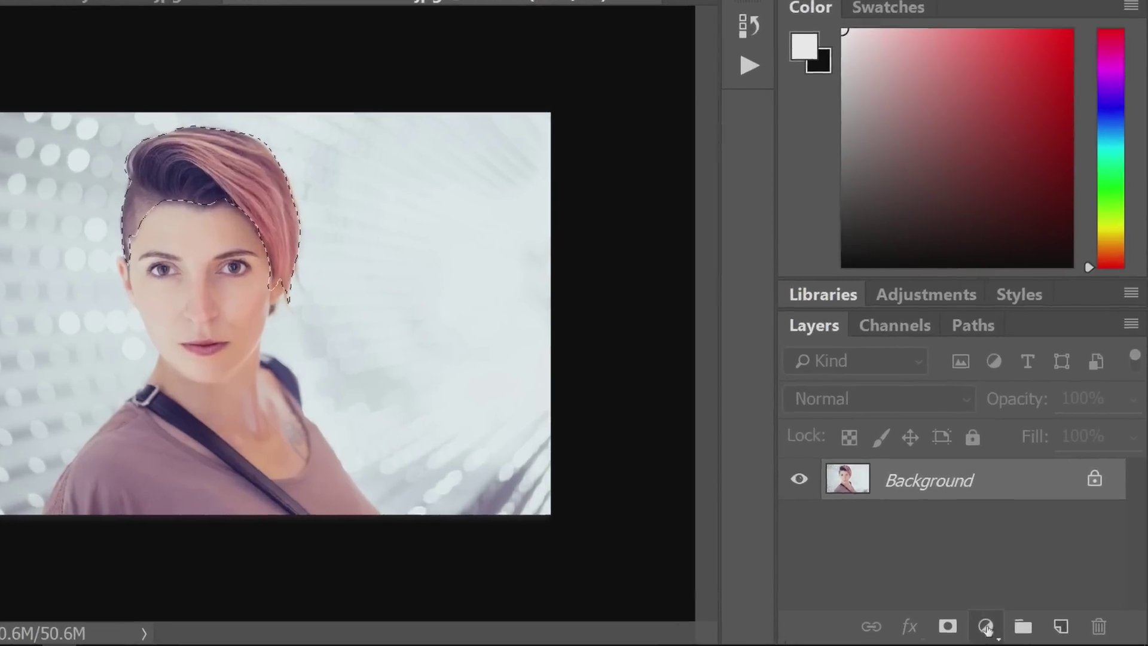
Add a Hue/Saturation adjustment layer with Hue +151, Saturation -22 and Lightness -7
{"action": "left_click", "coordinate": [1004, 628]}
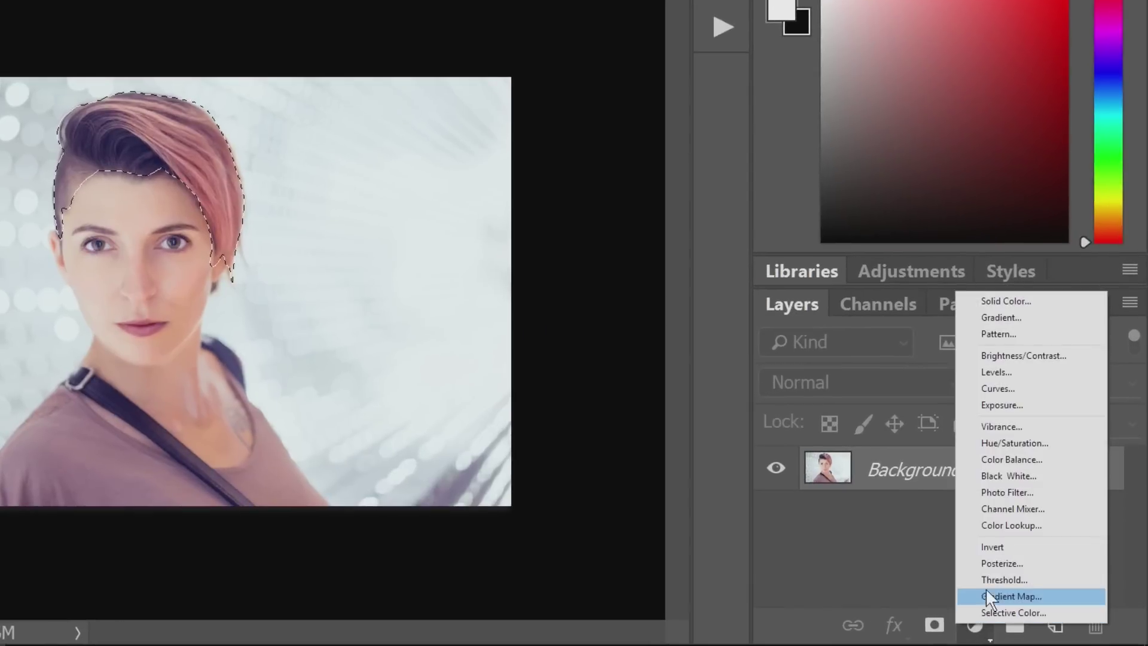
{"action": "left_click", "coordinate": [1022, 446]}
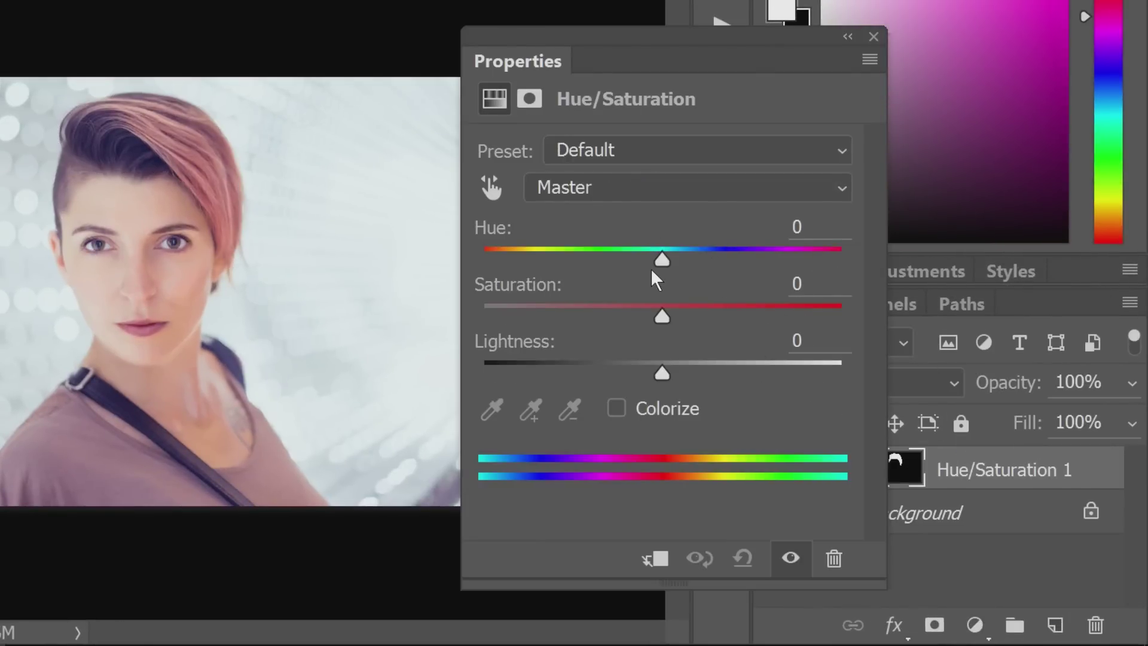
{"action": "left_click_drag", "start_coordinate": [664, 261], "coordinate": [823, 290]}
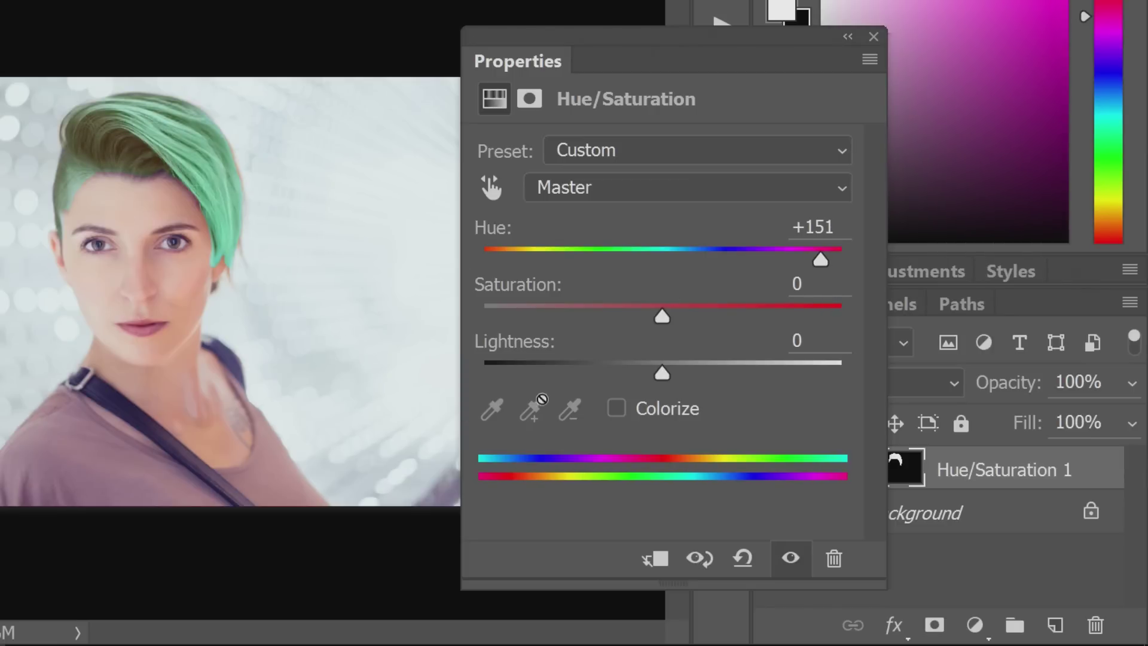
{"action": "left_click_drag", "start_coordinate": [660, 317], "coordinate": [623, 322]}
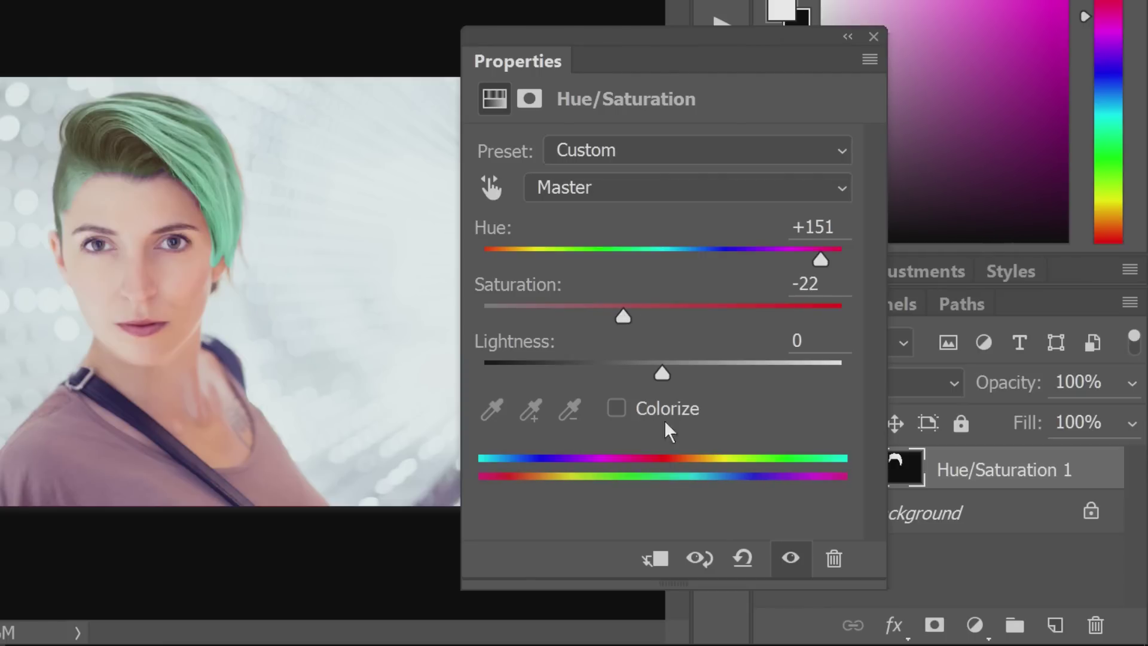
{"action": "mouse_move", "coordinate": [662, 373]}
{"action": "left_mouse_down"}
{"action": "mouse_move", "coordinate": [674, 380]}
{"action": "mouse_move", "coordinate": [647, 377]}
{"action": "mouse_move", "coordinate": [656, 371]}
{"action": "left_mouse_up"}
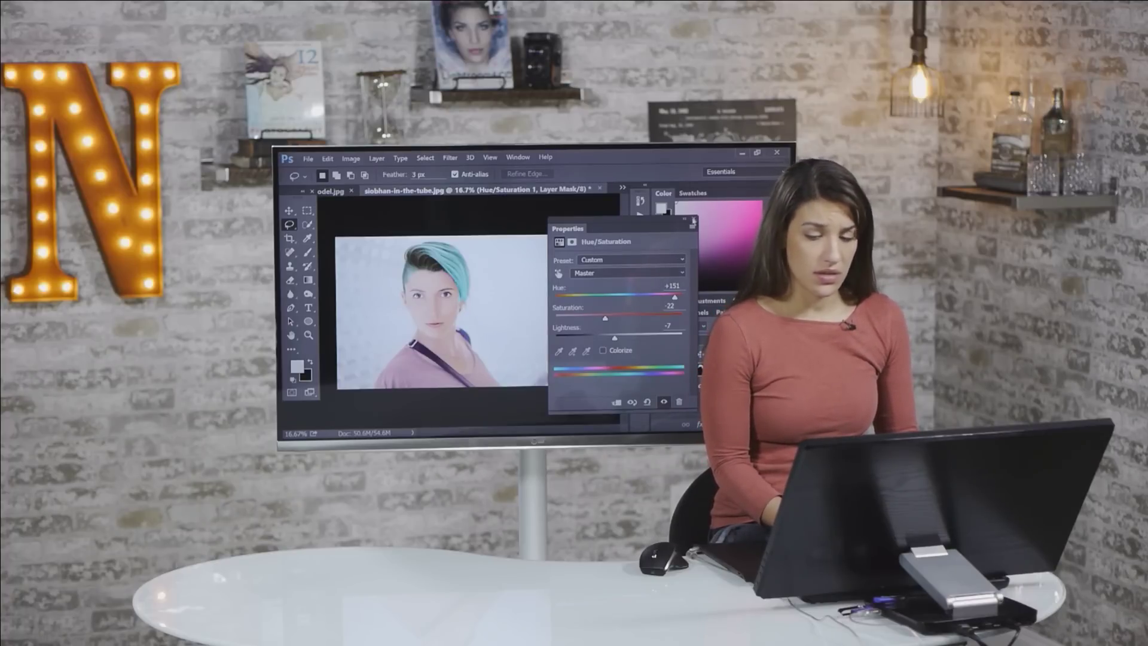
Close the Hue/Saturation properties and pick the Brush tool at 200 px, 64% opacity
{"action": "left_click", "coordinate": [693, 219]}
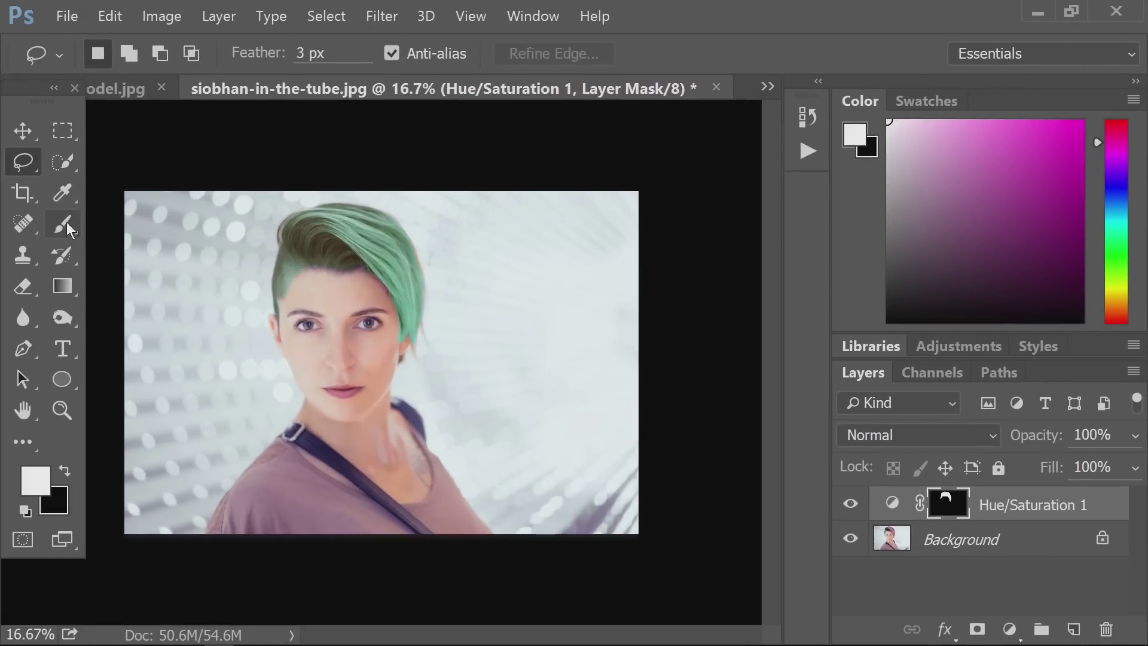
{"action": "left_click", "coordinate": [69, 229]}
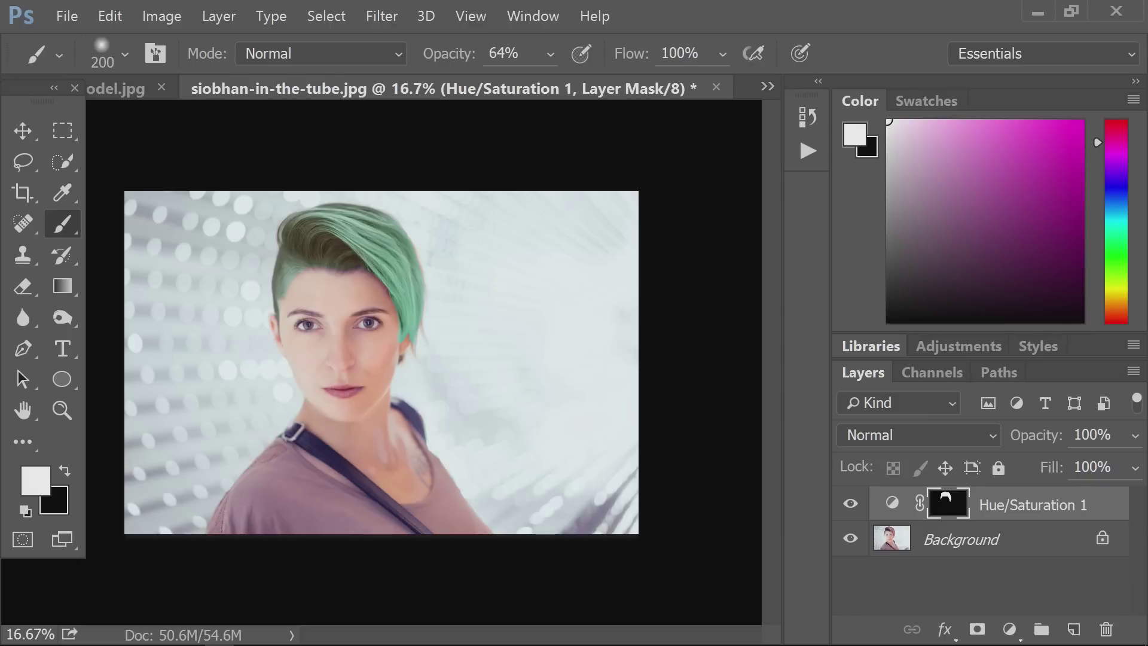
Make black the paint colour and lower the brush opacity from 64% to 48%
{"action": "left_click", "coordinate": [64, 471]}
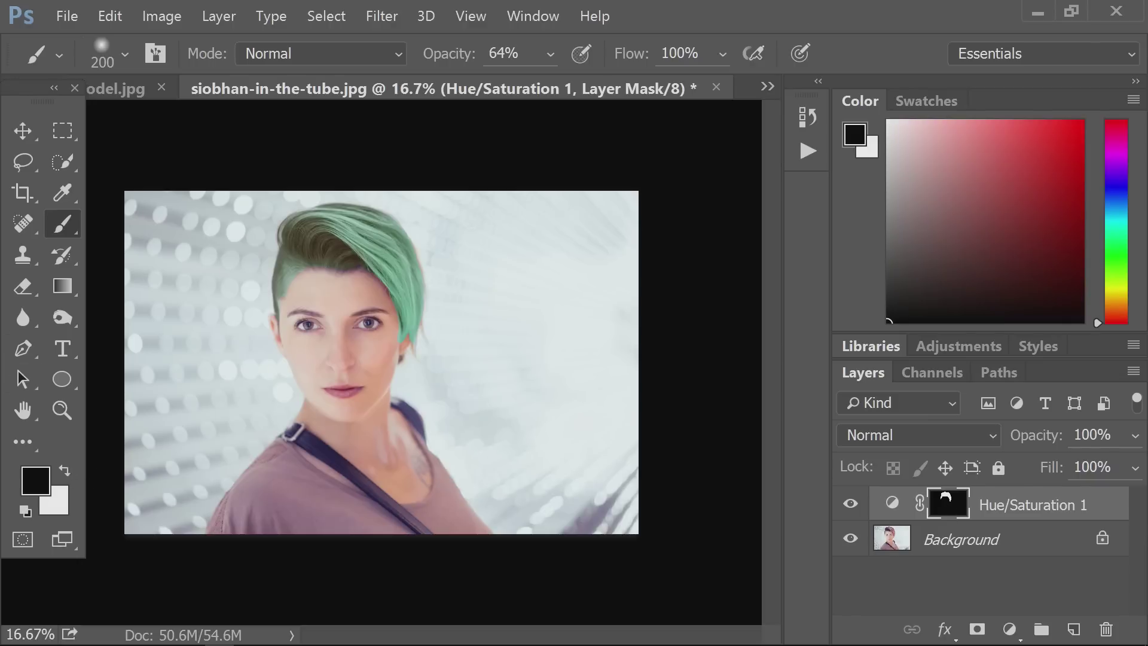
{"action": "left_click", "coordinate": [124, 54]}
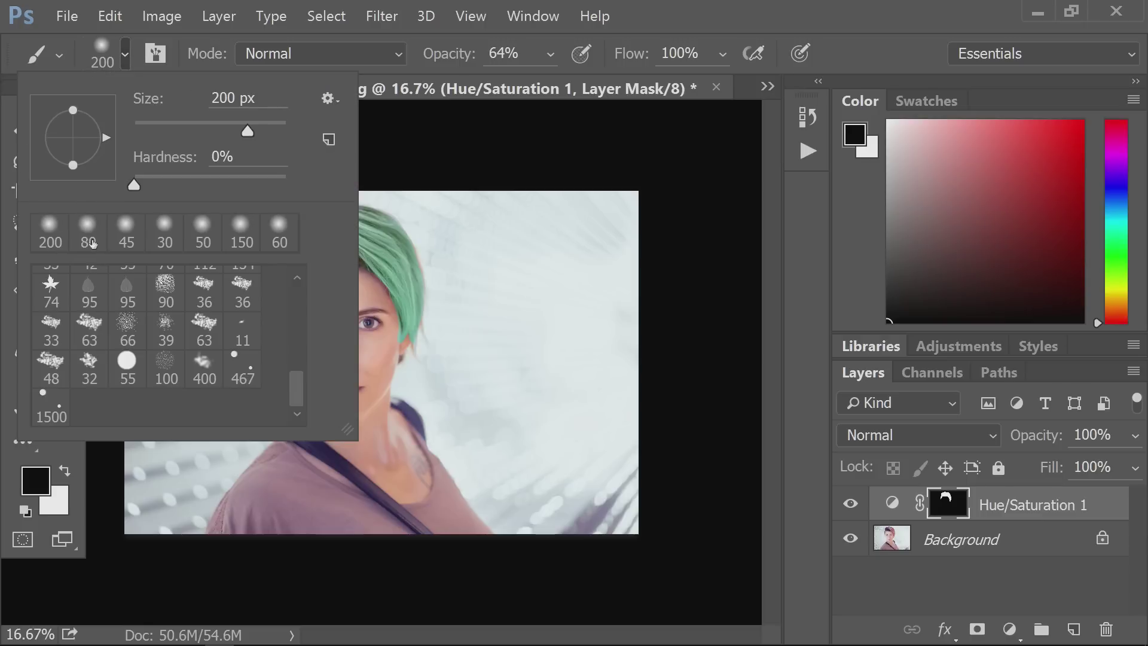
{"action": "left_click", "coordinate": [124, 55]}
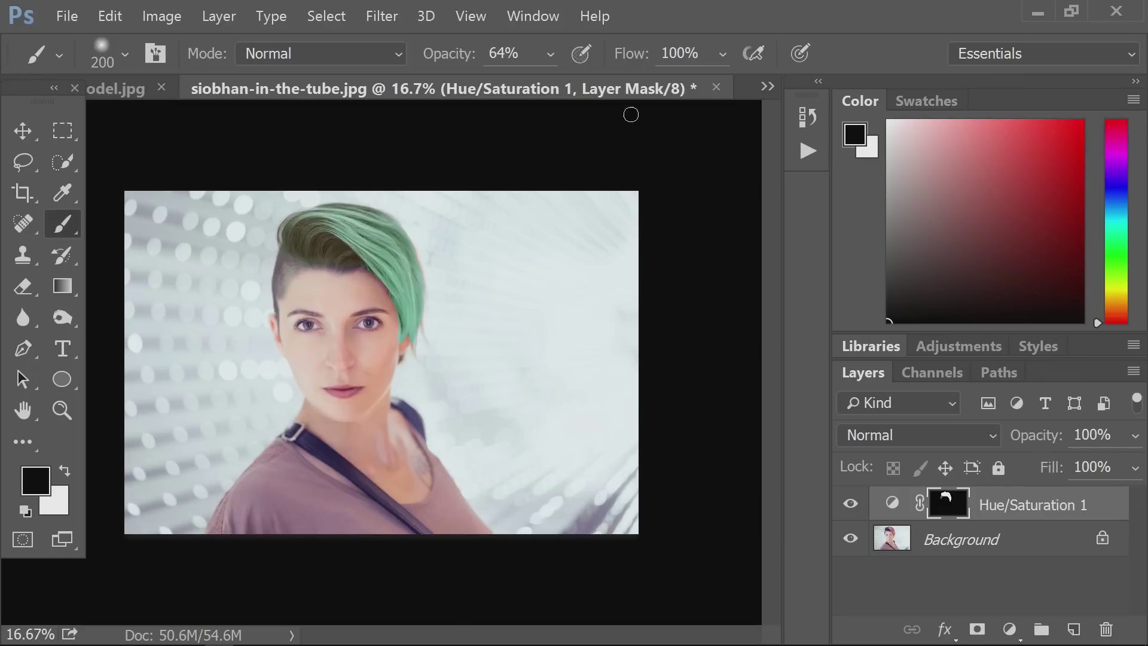
{"action": "left_click", "coordinate": [550, 54]}
{"action": "left_click_drag", "start_coordinate": [547, 84], "coordinate": [528, 84]}
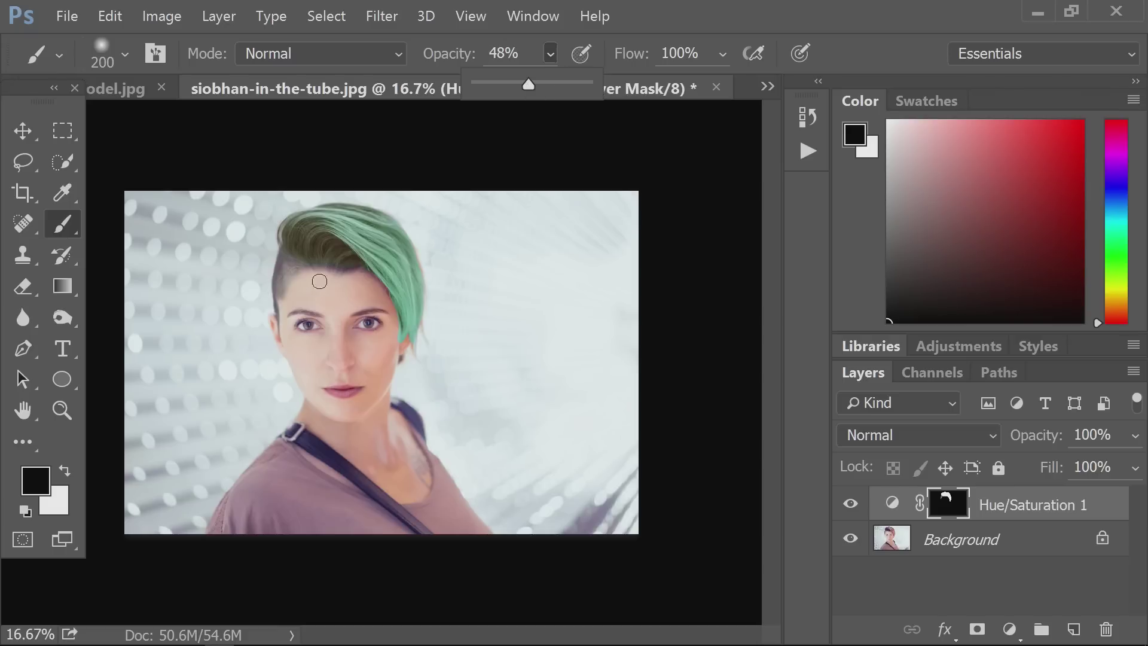
{"action": "left_click", "coordinate": [329, 261]}
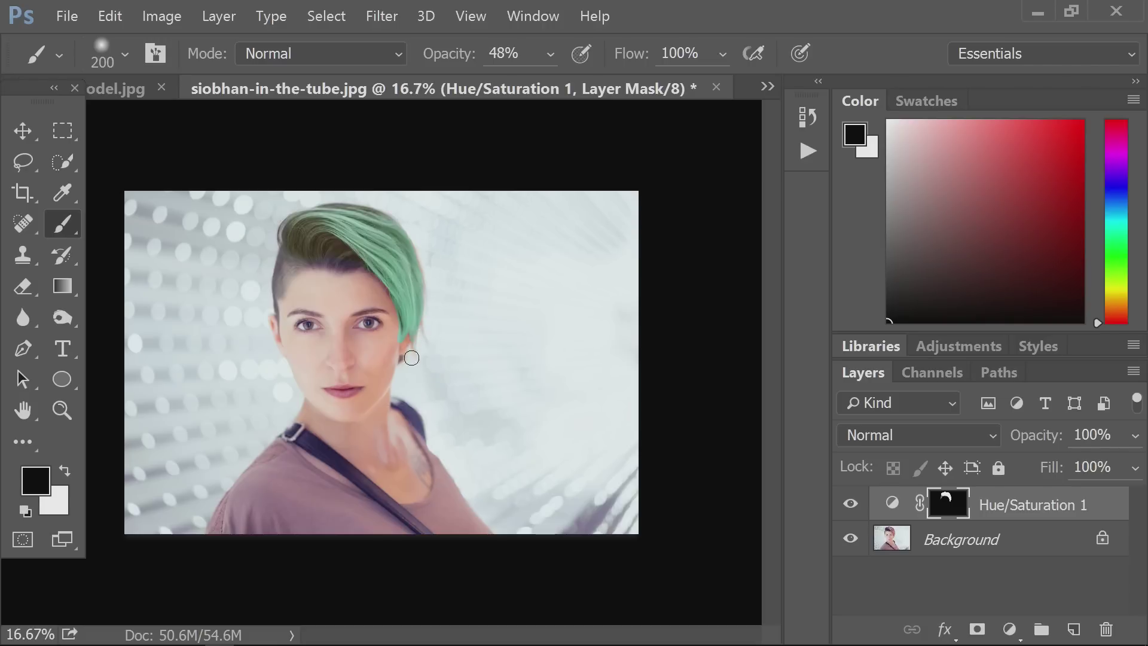
Zoom in on the top of the hair and switch to white paint with a smaller brush
{"action": "key", "text": "ctrl+plus"}
{"action": "key", "text": "ctrl+plus"}
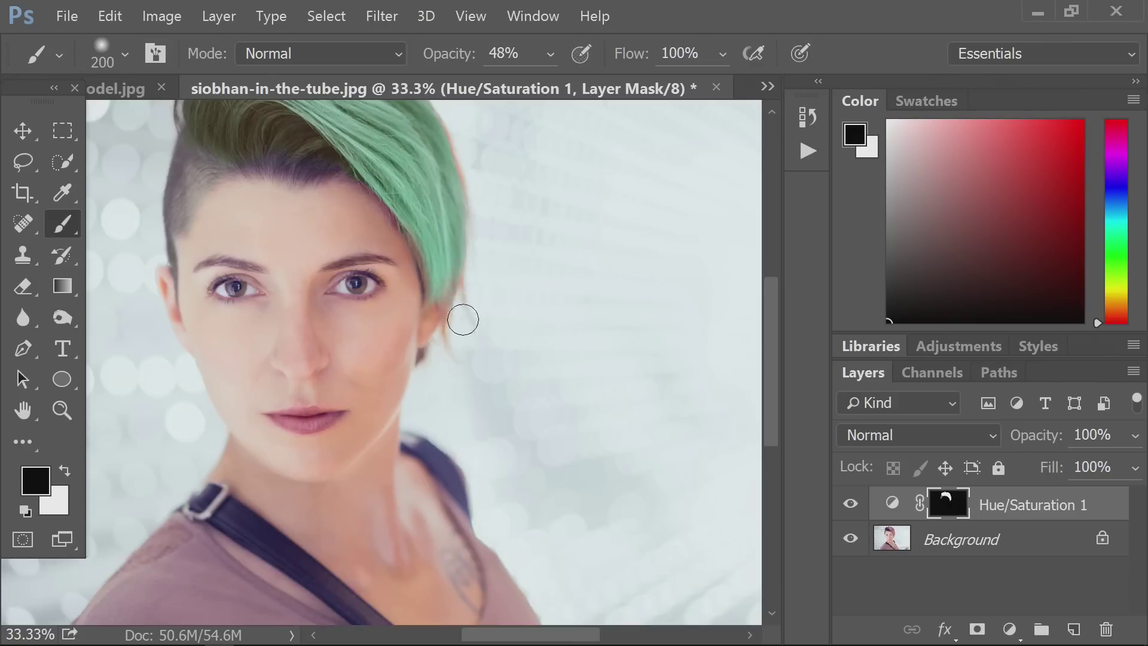
{"action": "left_click_drag", "start_coordinate": [487, 200], "coordinate": [480, 267]}
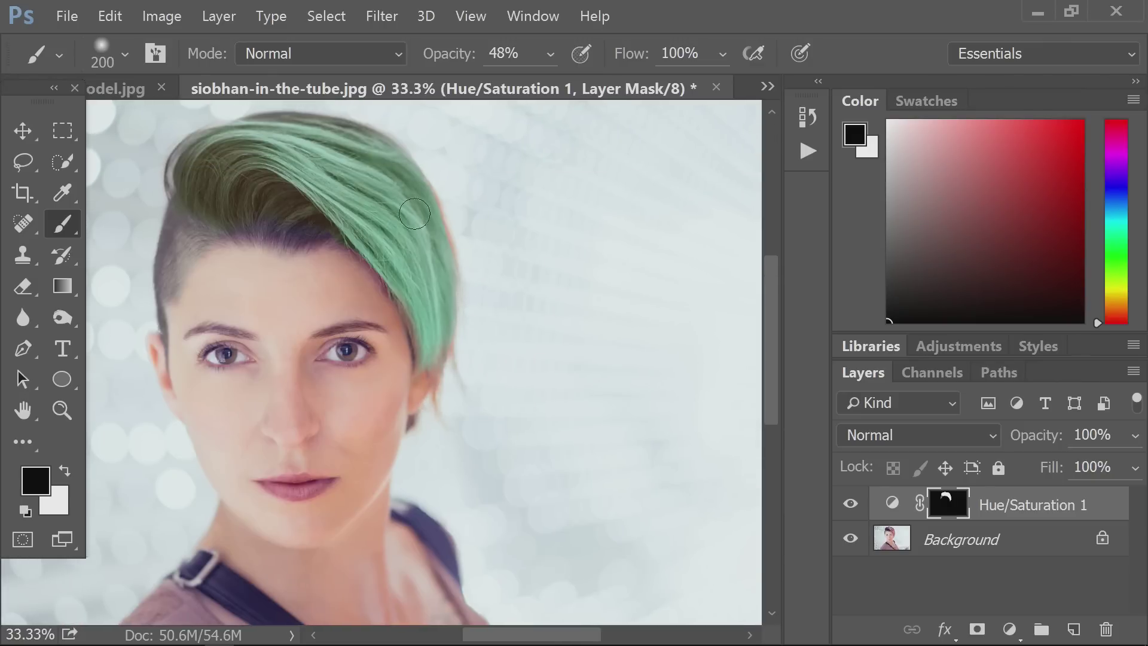
{"action": "left_click", "coordinate": [65, 471]}
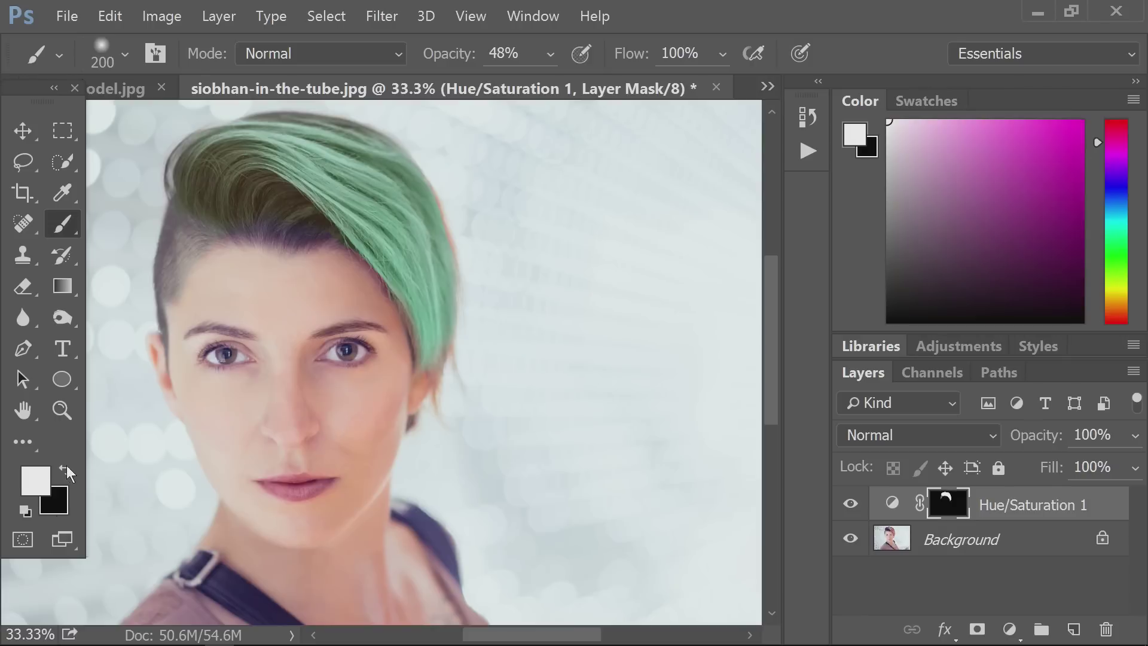
{"action": "key", "text": "bracketleft"}
{"action": "key", "text": "bracketleft"}
{"action": "key", "text": "bracketleft"}
{"action": "key", "text": "bracketleft"}
{"action": "key", "text": "bracketleft"}
{"action": "key", "text": "bracketleft"}
{"action": "key", "text": "bracketleft"}
{"action": "key", "text": "bracketleft"}
{"action": "key", "text": "bracketleft"}
Raise the Hue/Saturation adjustment layer's opacity to 91%
{"action": "key", "text": "ctrl+minus"}
{"action": "key", "text": "ctrl+minus"}
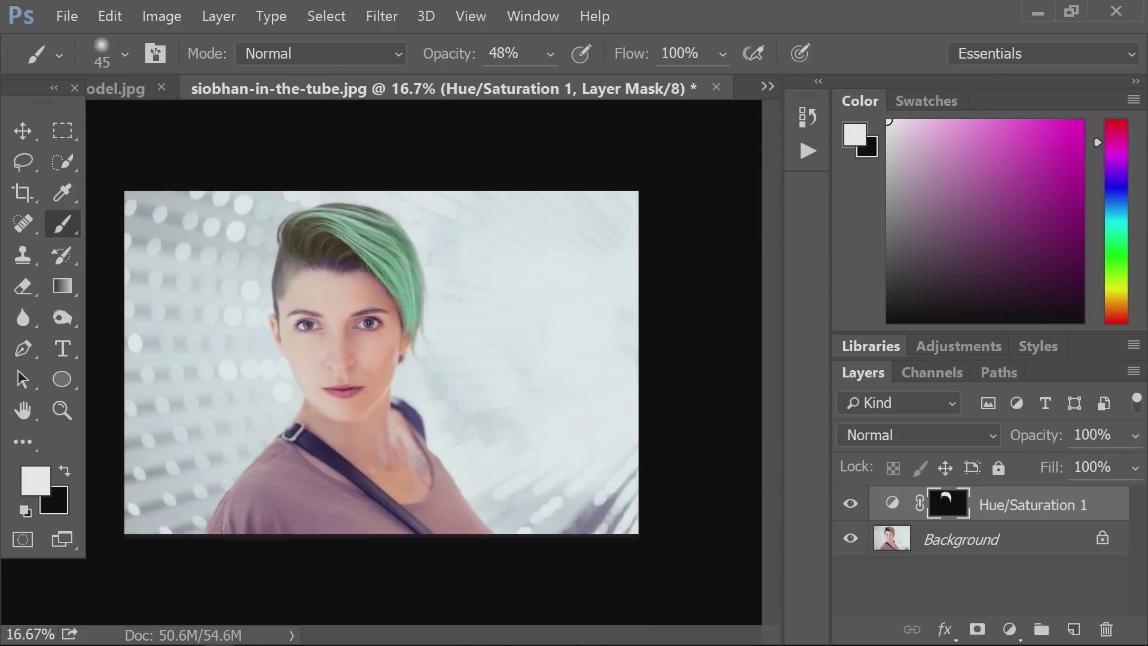
{"action": "left_click", "coordinate": [1135, 435]}
{"action": "left_click_drag", "start_coordinate": [1117, 461], "coordinate": [1120, 465]}
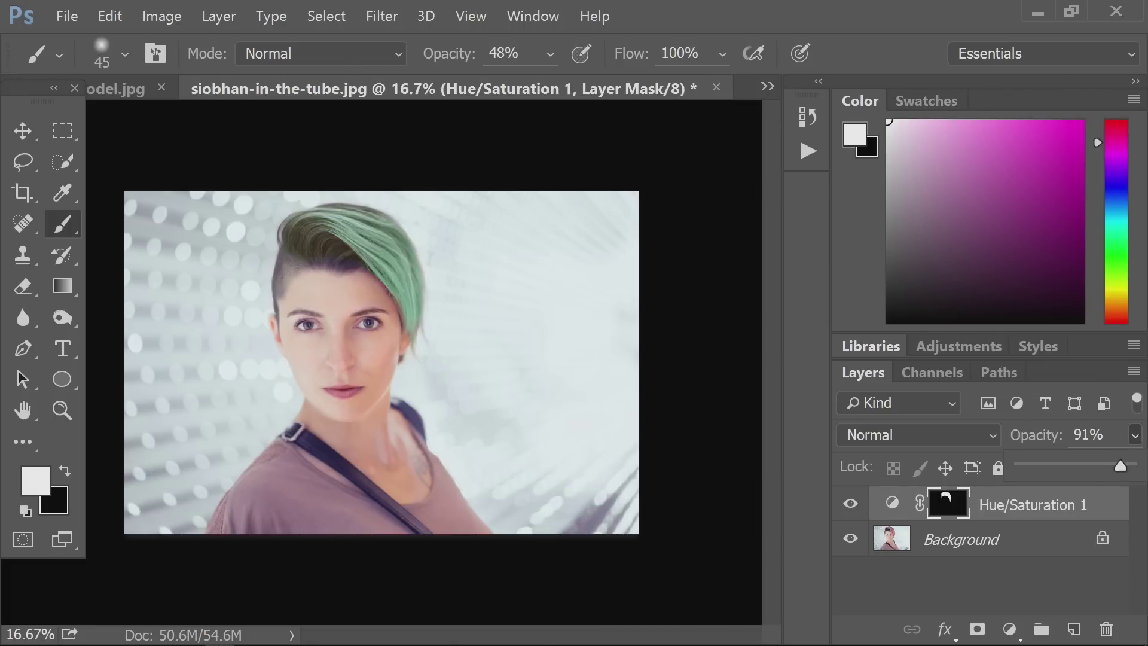
{"action": "left_click", "coordinate": [842, 525]}
Paint white along the hairline with a size 100 brush to extend the green
{"action": "key", "text": "ctrl+plus"}
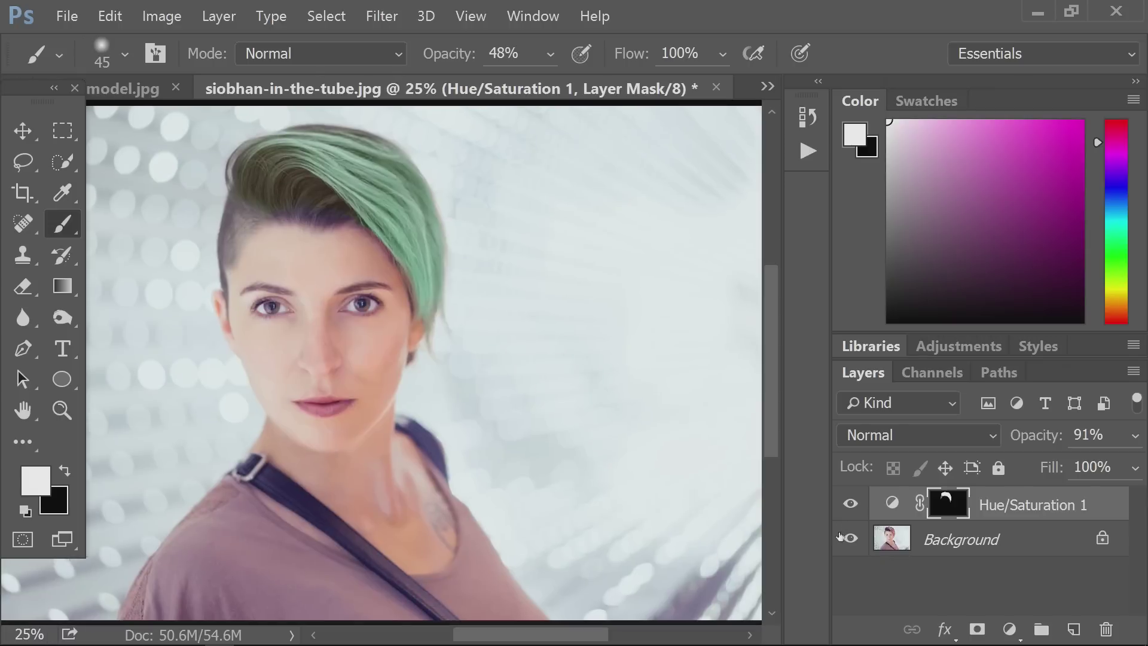
{"action": "left_click_drag", "start_coordinate": [341, 311], "coordinate": [395, 395]}
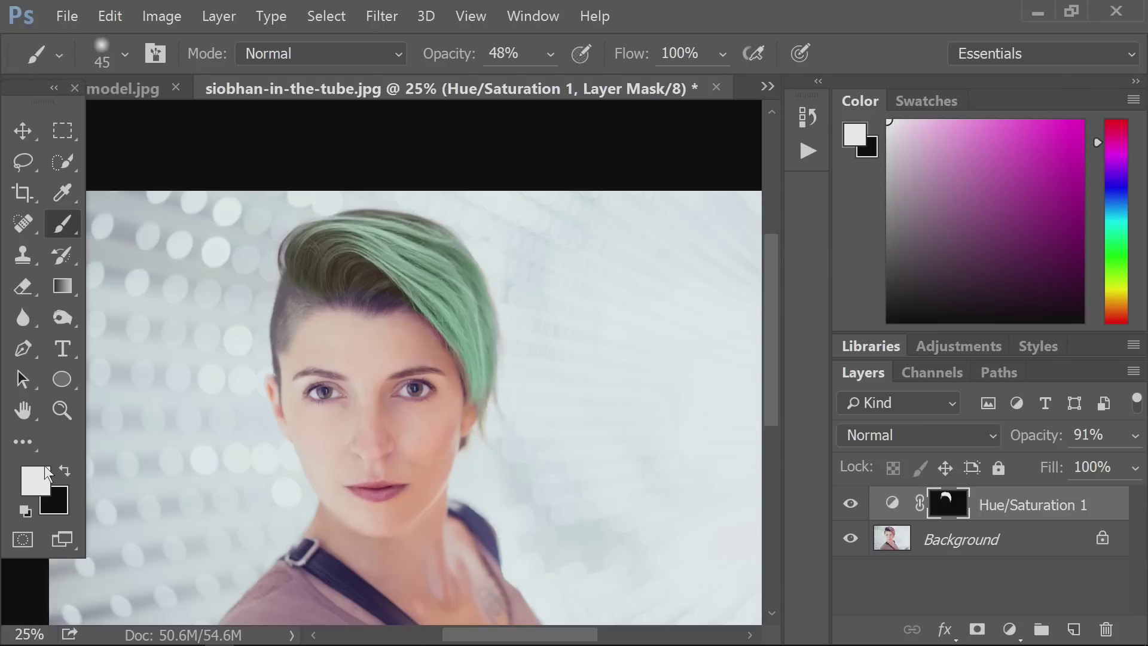
{"action": "left_click", "coordinate": [67, 474]}
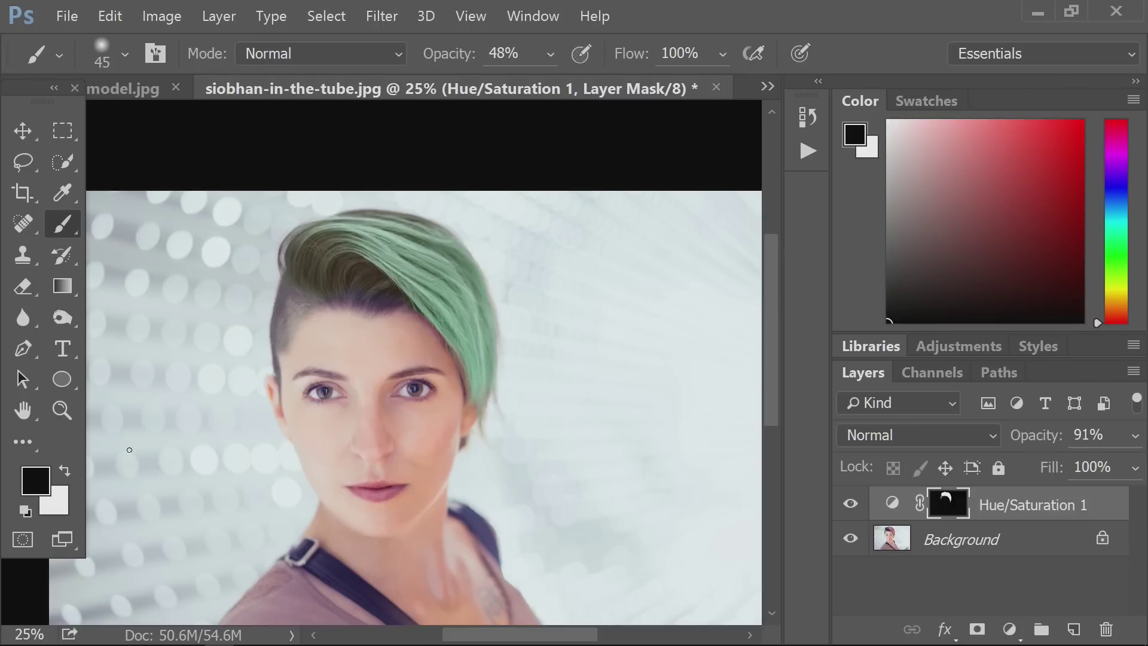
{"action": "left_click", "coordinate": [67, 473]}
{"action": "key", "text": "bracketright"}
{"action": "key", "text": "bracketright"}
{"action": "key", "text": "bracketright"}
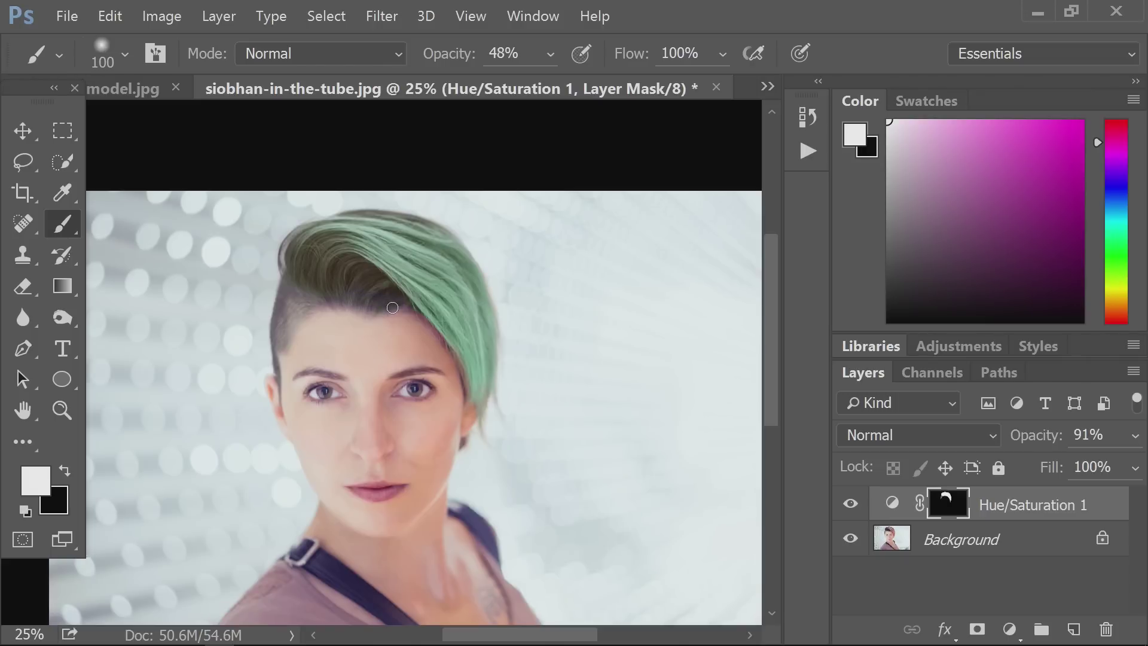
{"action": "key", "text": "ctrl+plus"}
{"action": "key", "text": "ctrl+plus"}
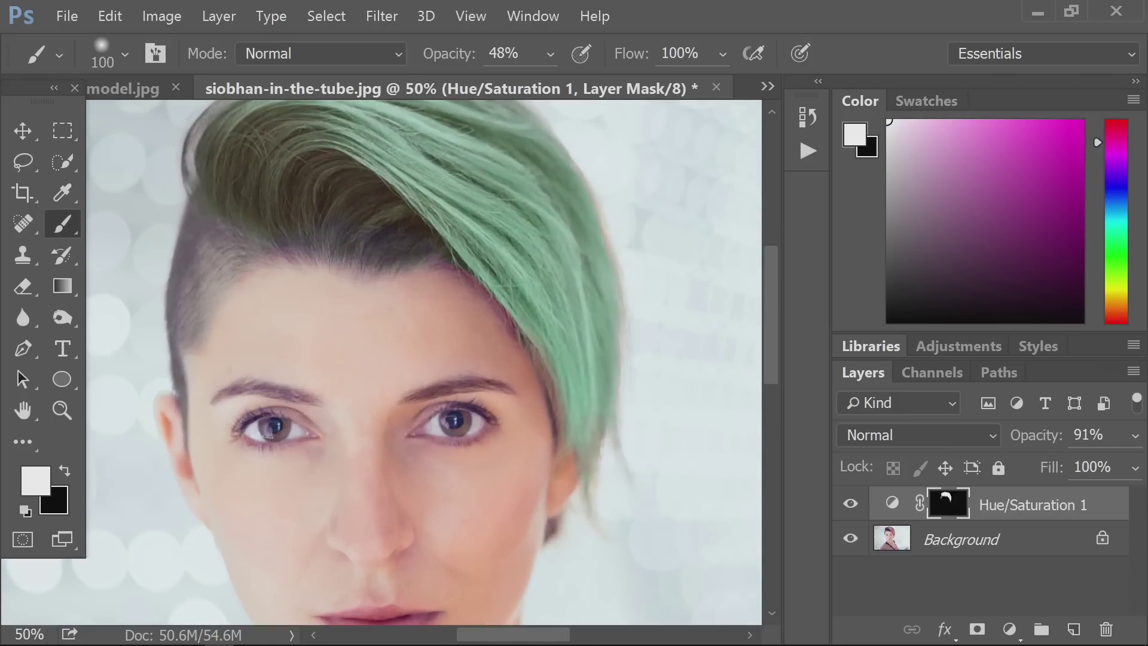
{"action": "mouse_move", "coordinate": [339, 256]}
{"action": "left_mouse_down"}
{"action": "mouse_move", "coordinate": [427, 254]}
{"action": "mouse_move", "coordinate": [494, 292]}
{"action": "mouse_move", "coordinate": [540, 346]}
{"action": "left_mouse_up"}
Switch to black paint at 24% brush opacity, size 175, to keep green off the forehead
{"action": "left_click", "coordinate": [66, 472]}
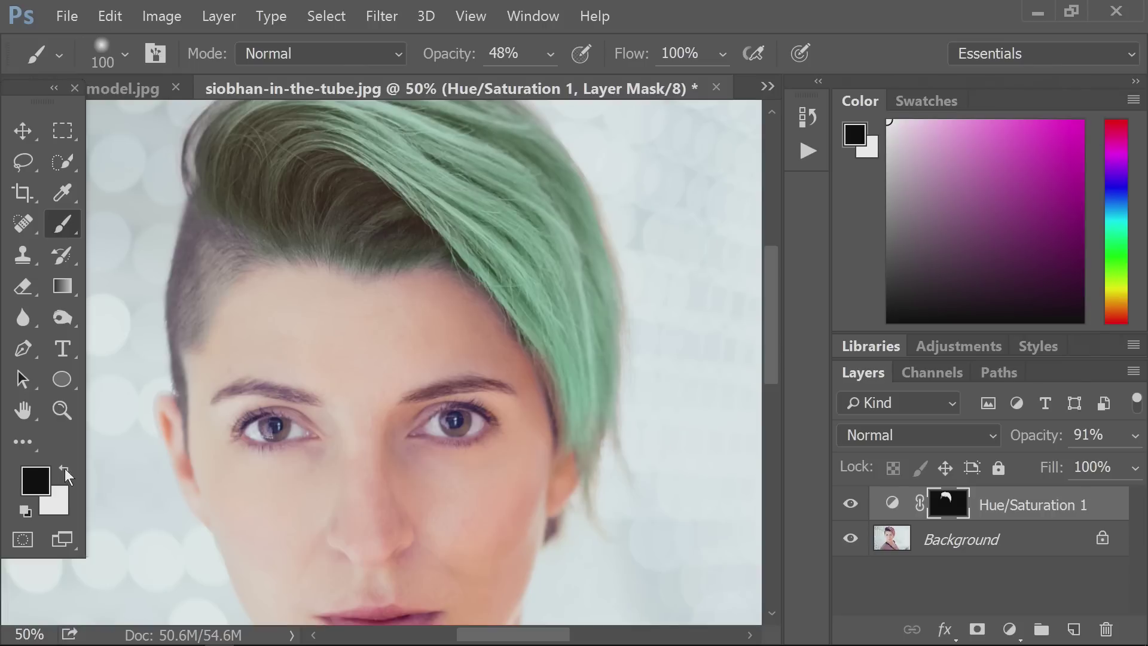
{"action": "key", "text": "bracketleft"}
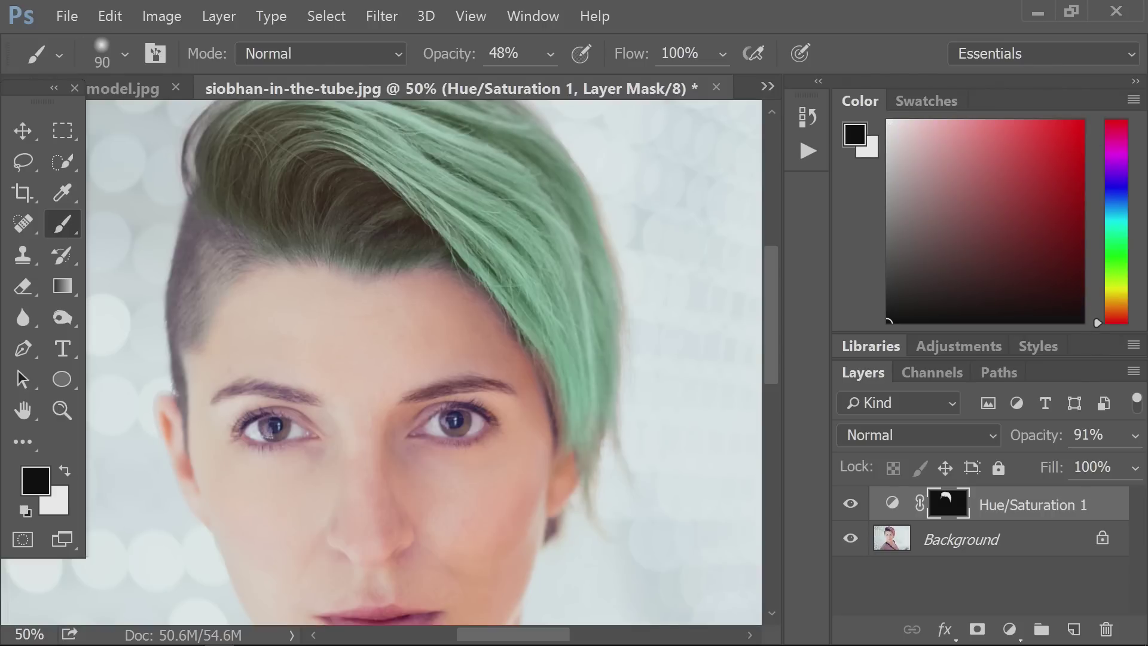
{"action": "left_click", "coordinate": [550, 54]}
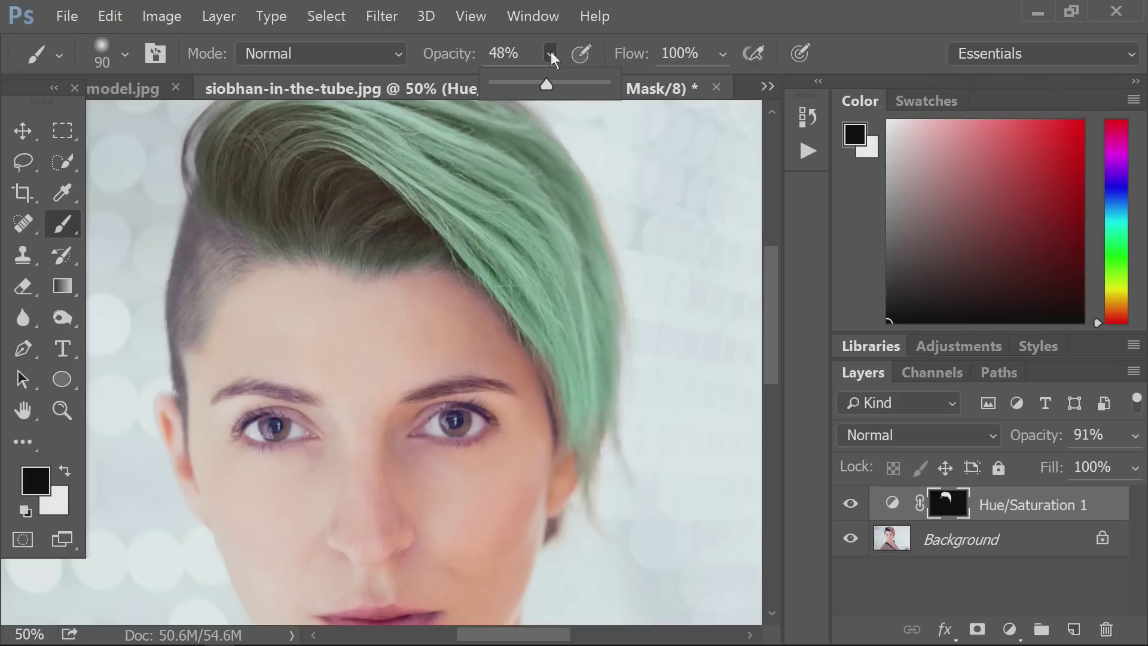
{"action": "left_click_drag", "start_coordinate": [545, 89], "coordinate": [518, 88]}
{"action": "left_click", "coordinate": [333, 288]}
{"action": "key", "text": "bracketright"}
{"action": "key", "text": "bracketright"}
{"action": "key", "text": "bracketright"}
{"action": "key", "text": "bracketright"}
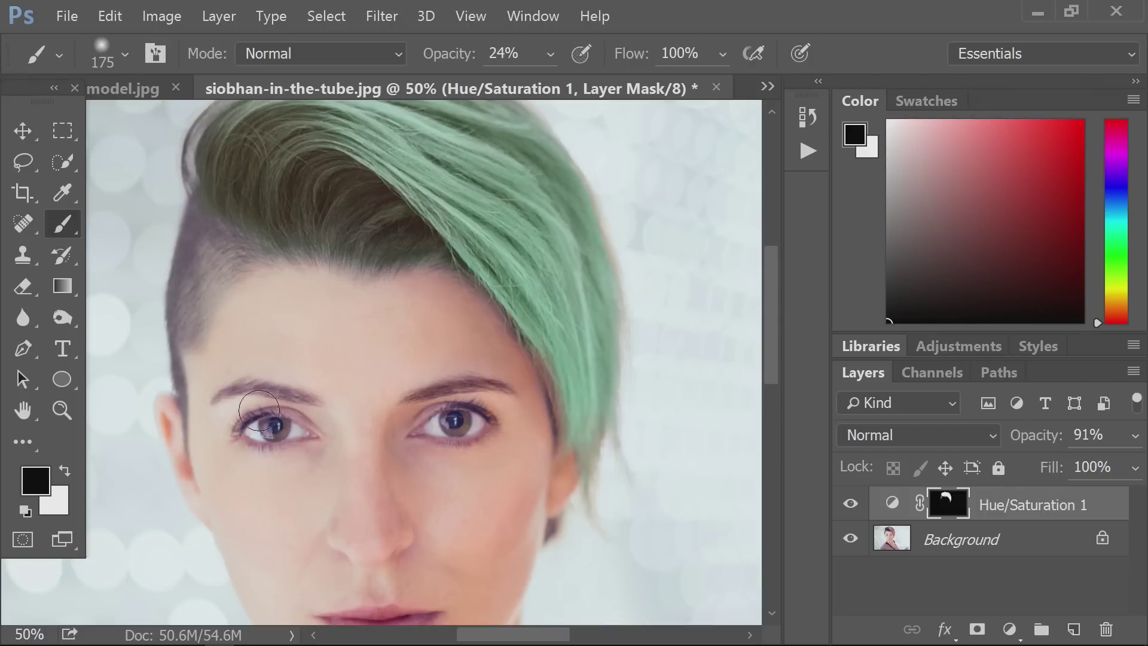
{"action": "key", "text": "ctrl+minus"}
{"action": "key", "text": "ctrl+minus"}
{"action": "key", "text": "ctrl+minus"}
{"action": "key", "text": "ctrl+minus"}
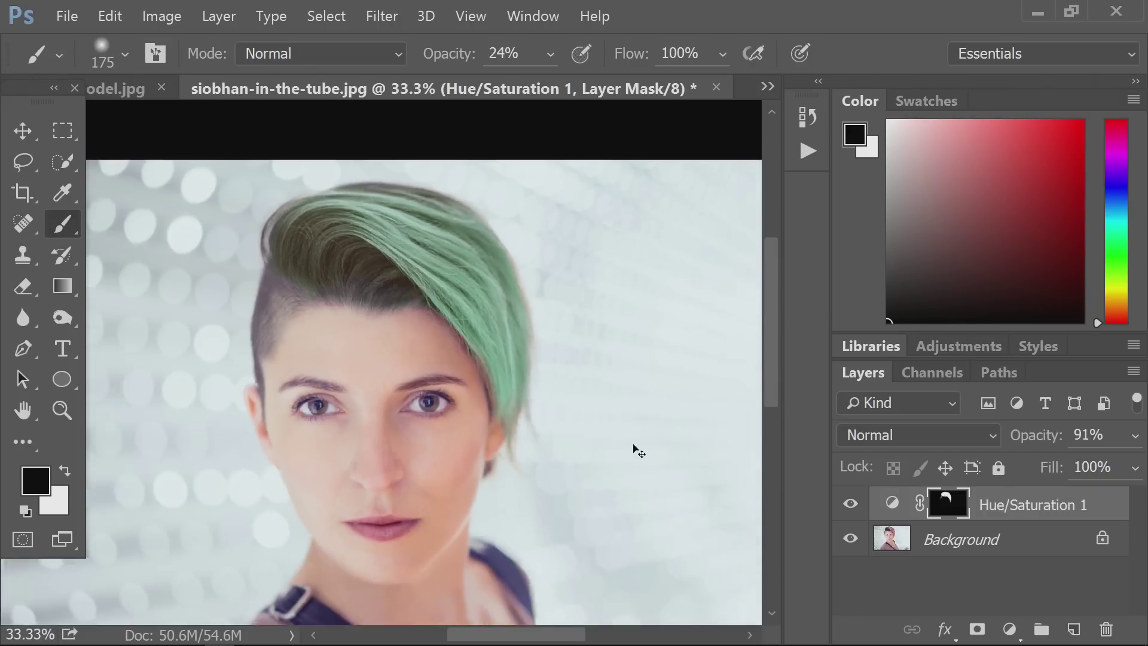
{"action": "key", "text": "ctrl+plus"}
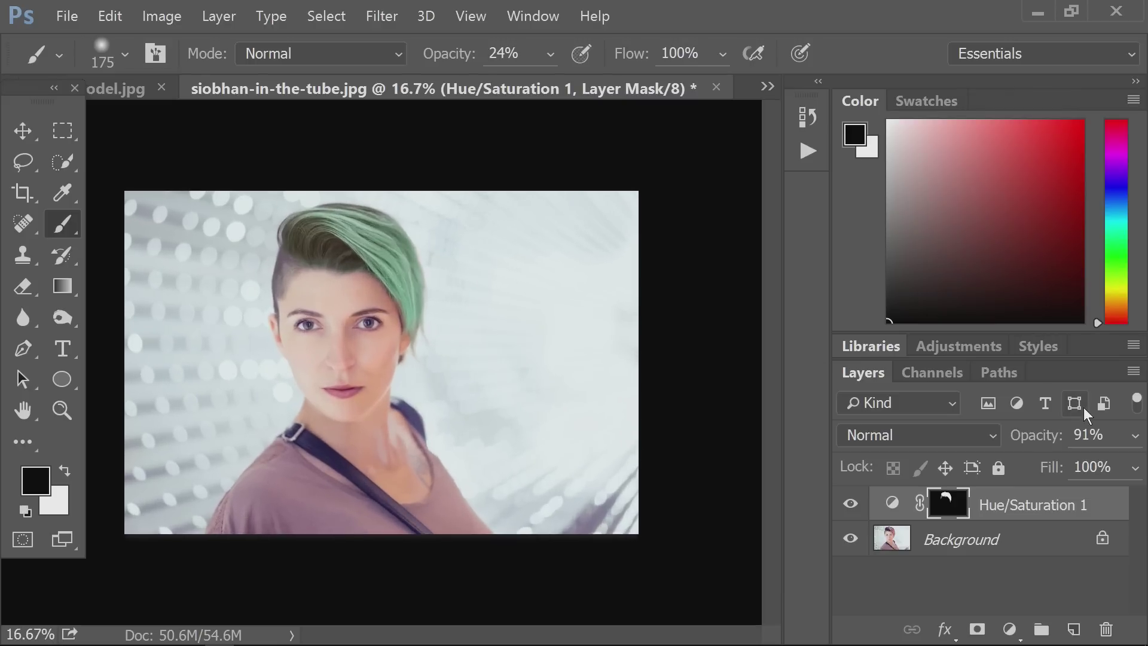
Reopen the Hue/Saturation settings and drag Hue from +151 to -172
{"action": "double_click", "coordinate": [892, 504]}
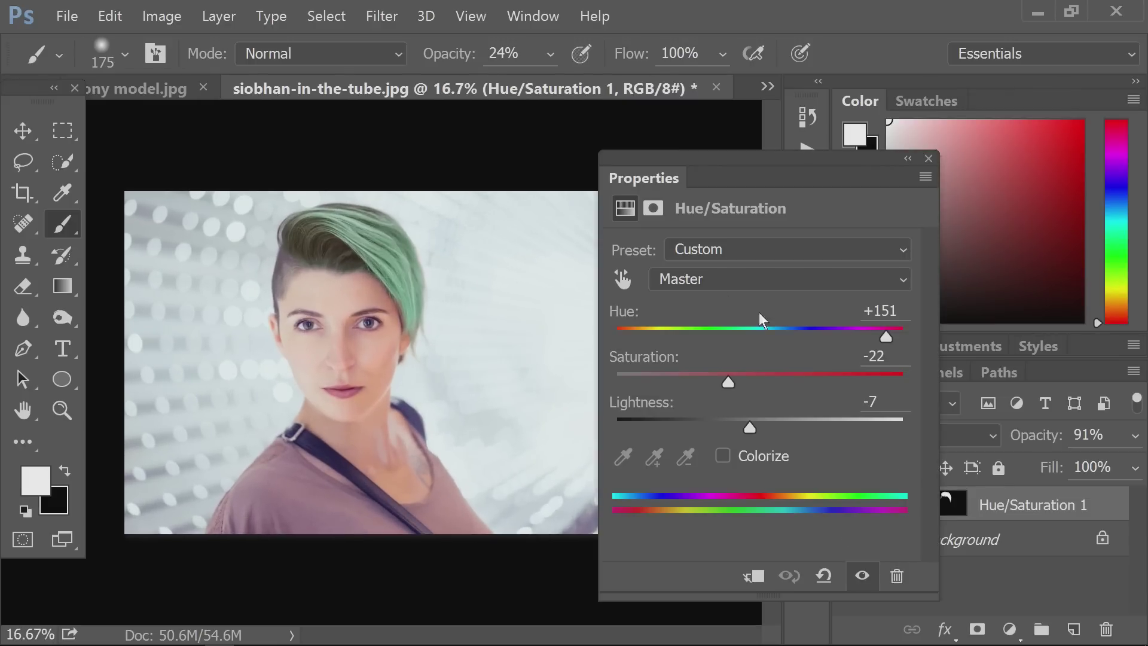
{"action": "left_click_drag", "start_coordinate": [888, 332], "coordinate": [621, 330]}
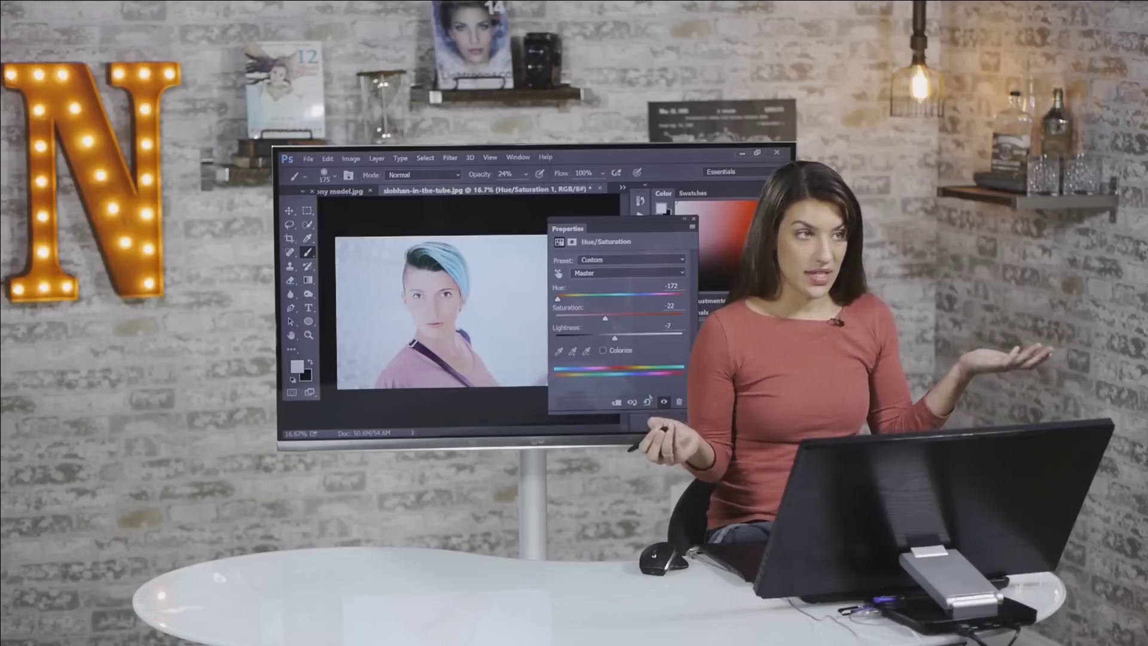